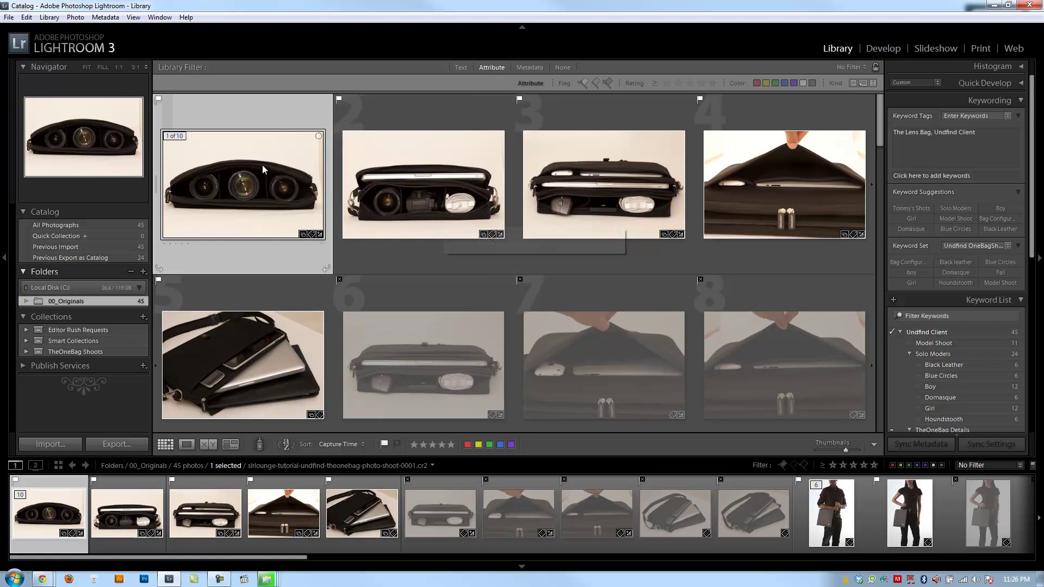
Filter the grid to the 16 flagged photos and select all of them
click(783, 466)
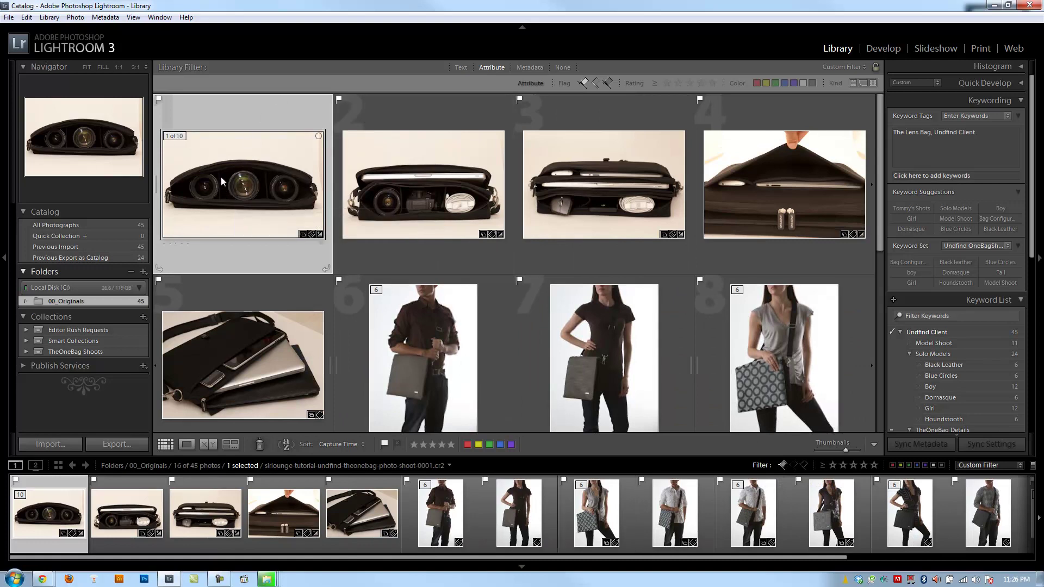
key(ctrl+a)
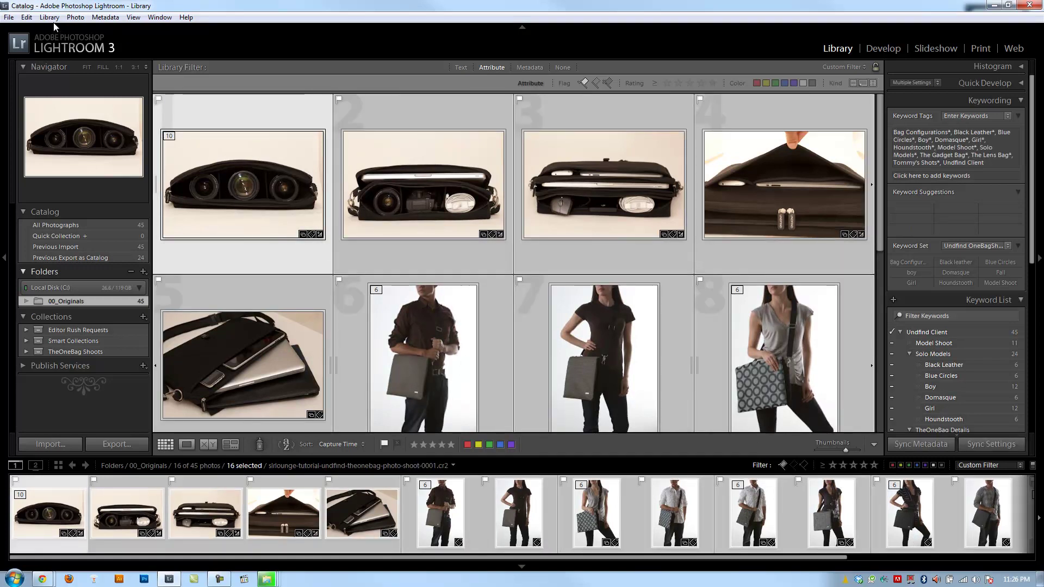
click(52, 18)
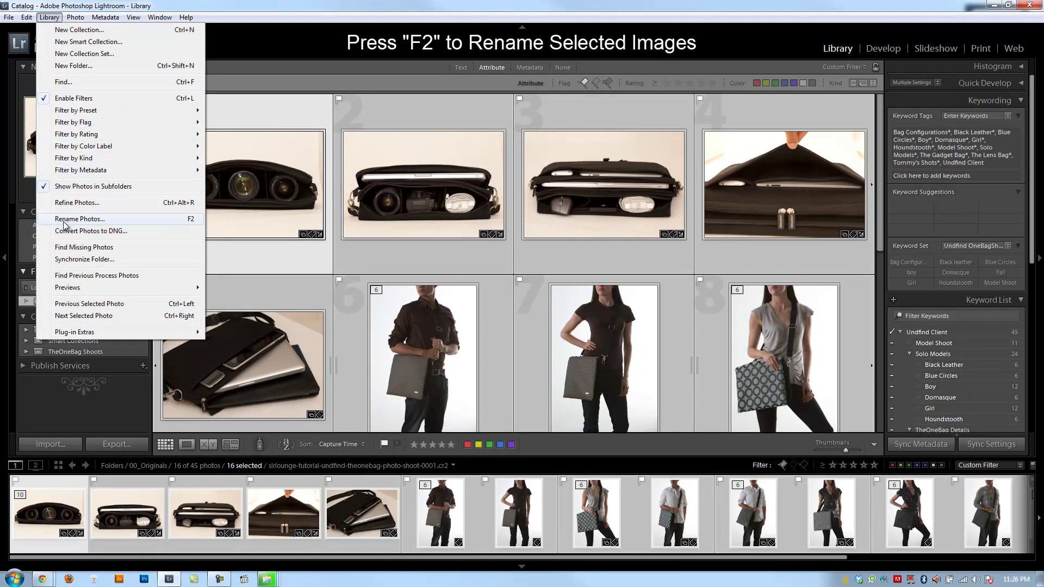
Start renaming the 16 selected photos using the Custom Name (x of y) preset
click(109, 220)
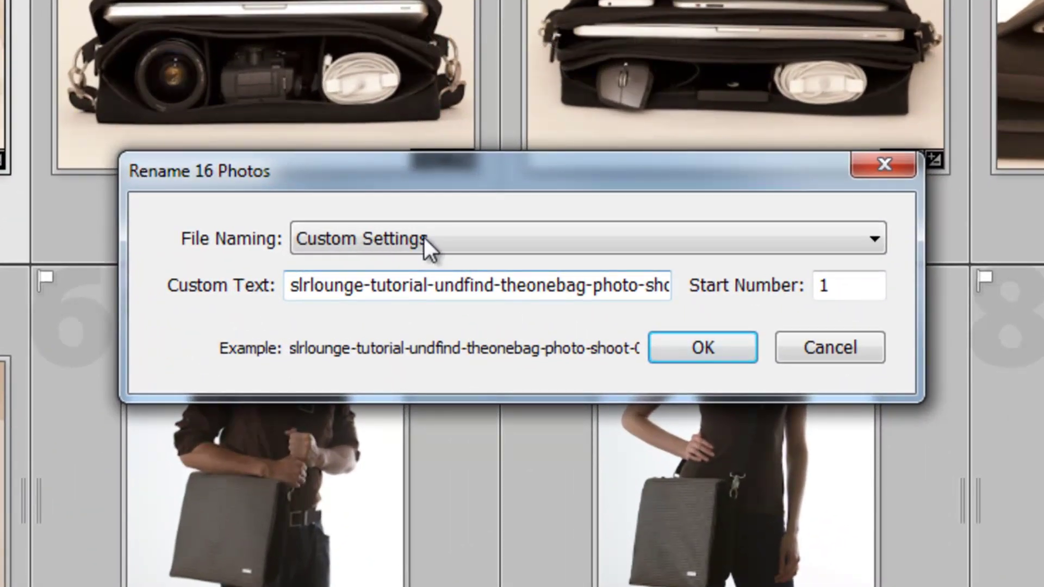
click(423, 238)
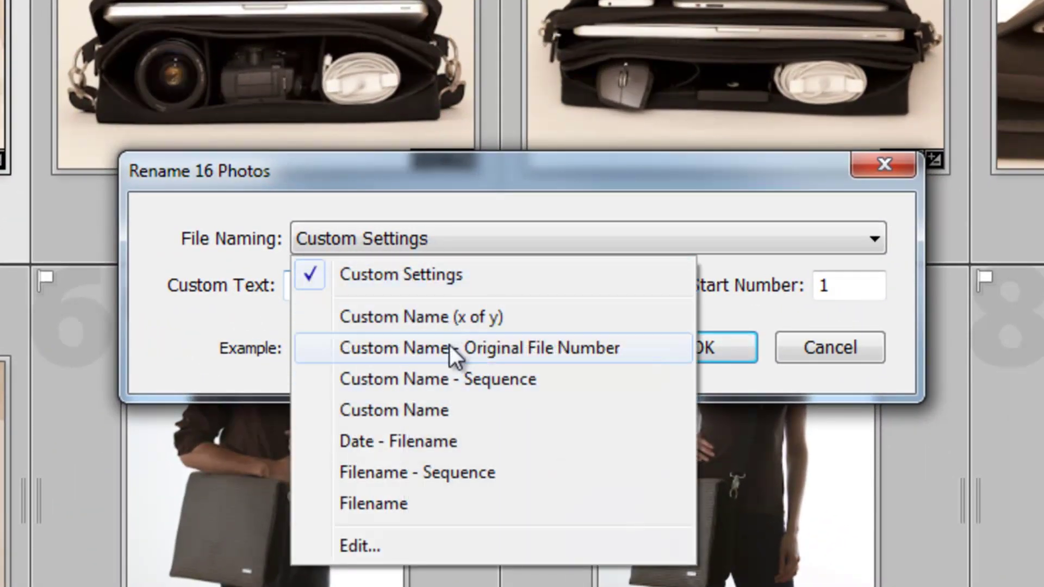
click(402, 329)
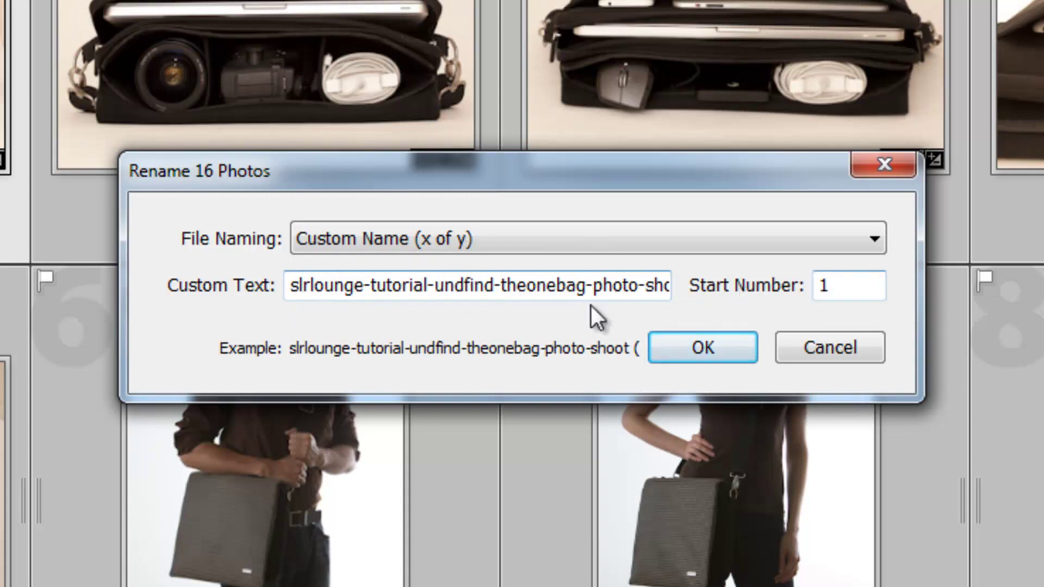
Enter 'slrlounge-tutorial-final-images' as the custom text
double_click(506, 291)
text(slr)
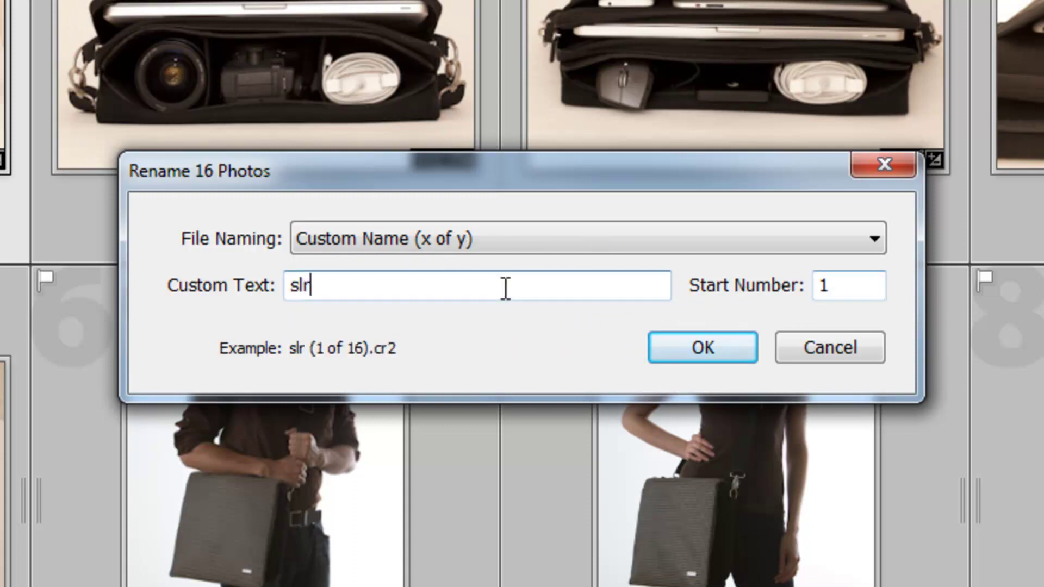
text(lounge-final)
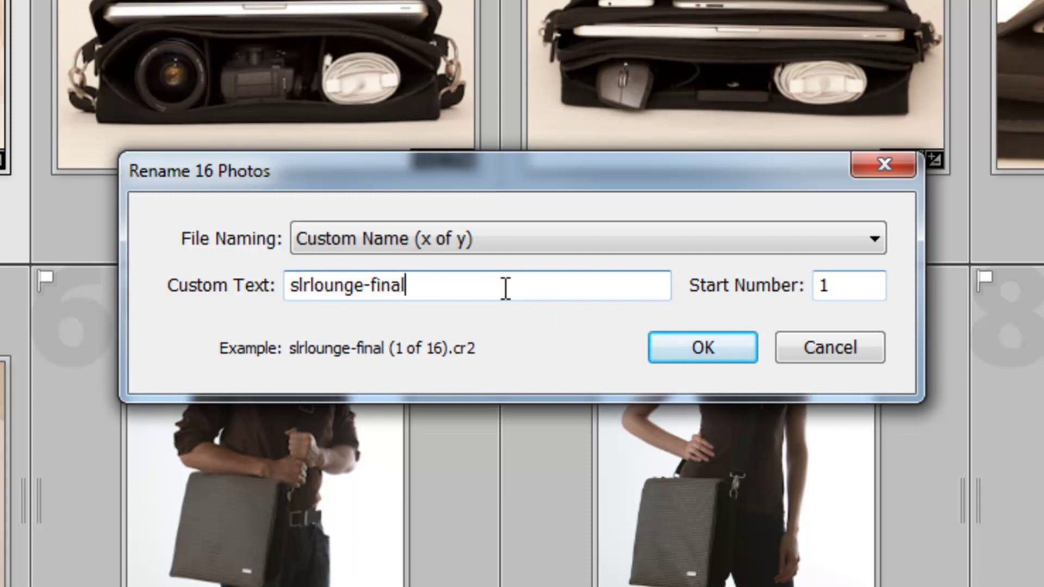
text(-images)
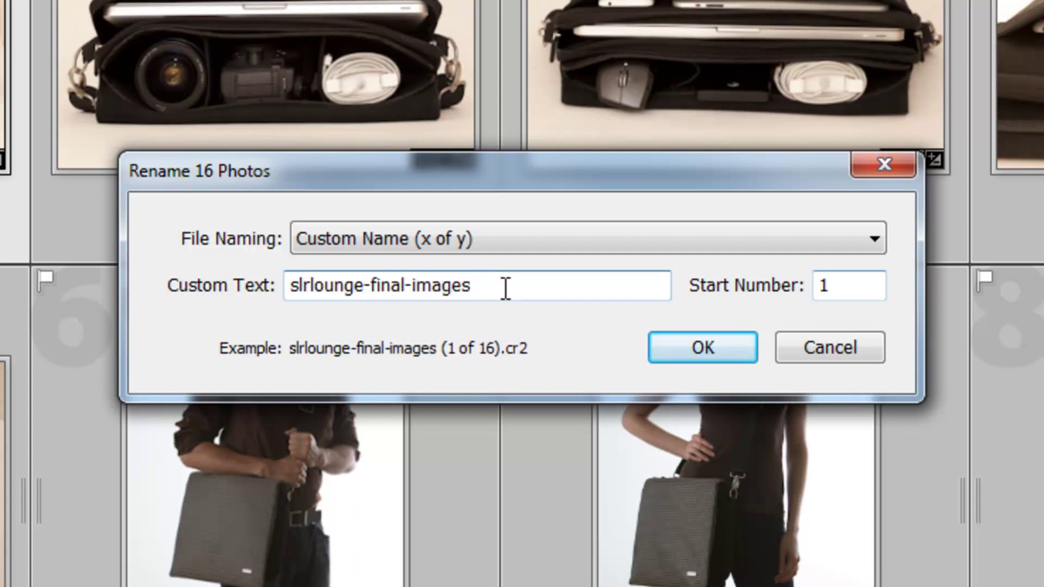
click(363, 287)
text(-tuo)
key(BackSpace)
text(torial)
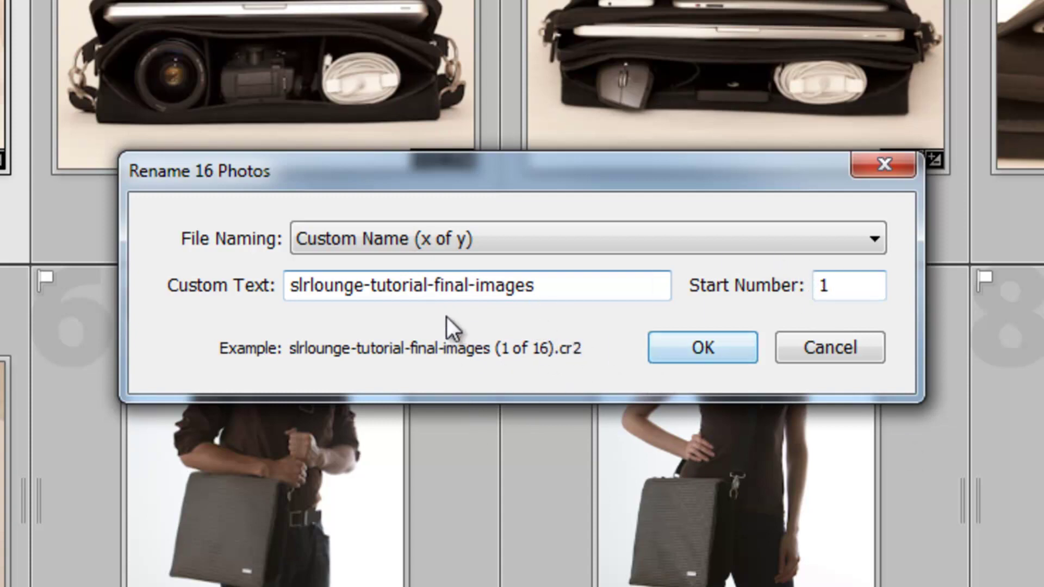
Try the Custom Name - Original File Number, Custom Name - Sequence and Custom Name presets
click(531, 250)
click(509, 351)
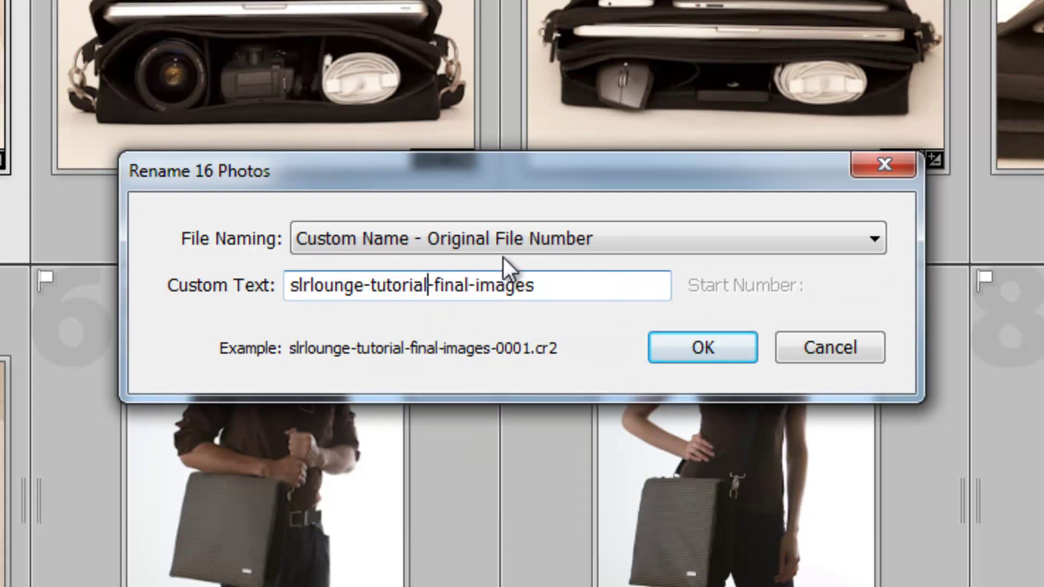
click(367, 240)
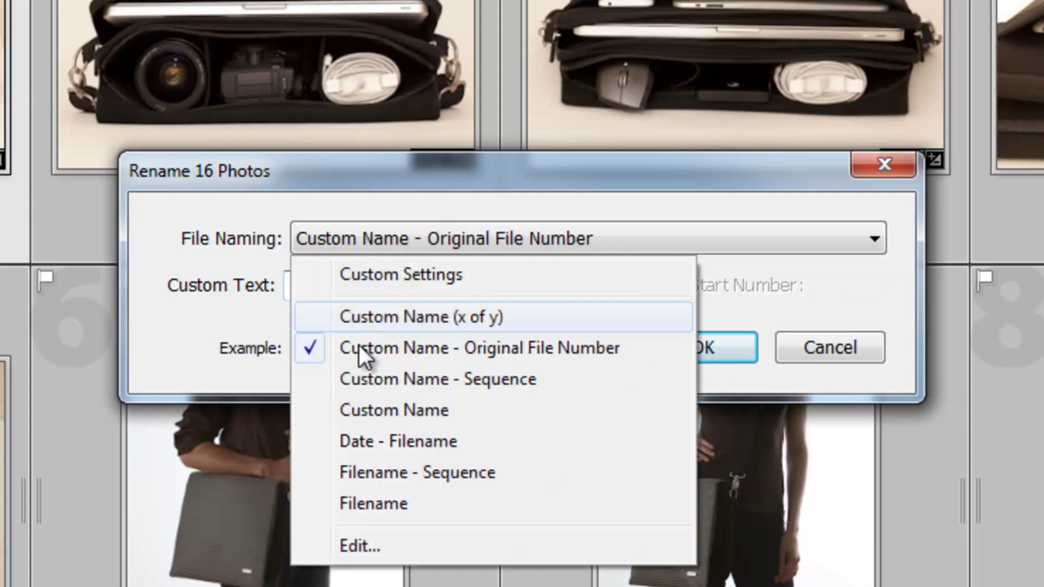
click(381, 387)
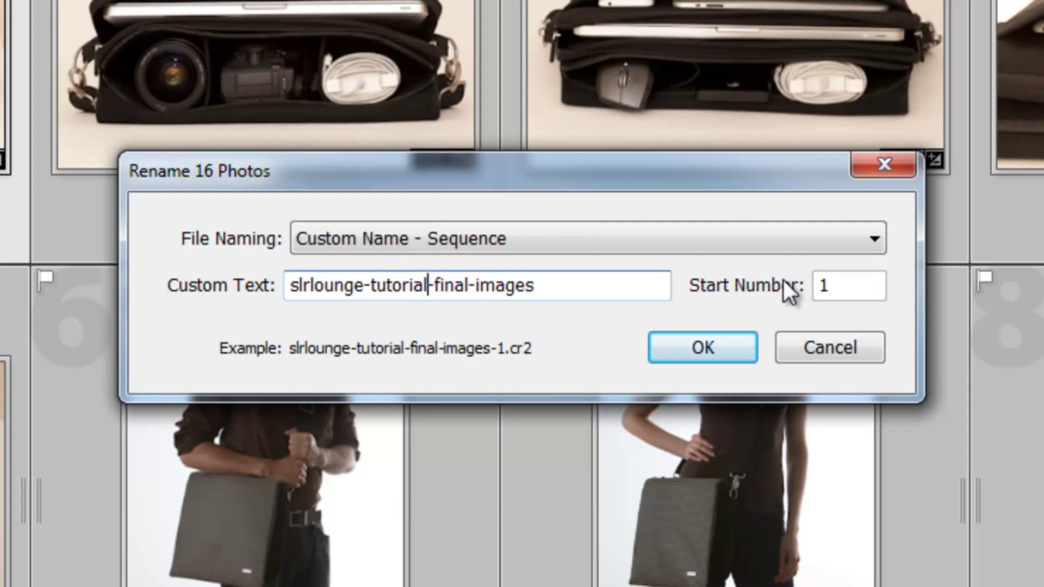
click(523, 246)
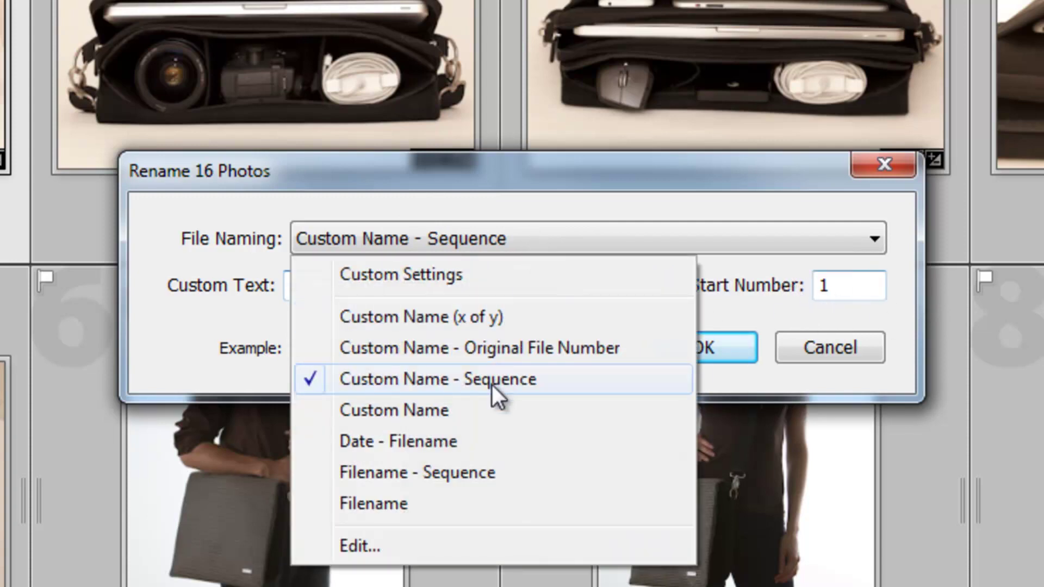
click(486, 399)
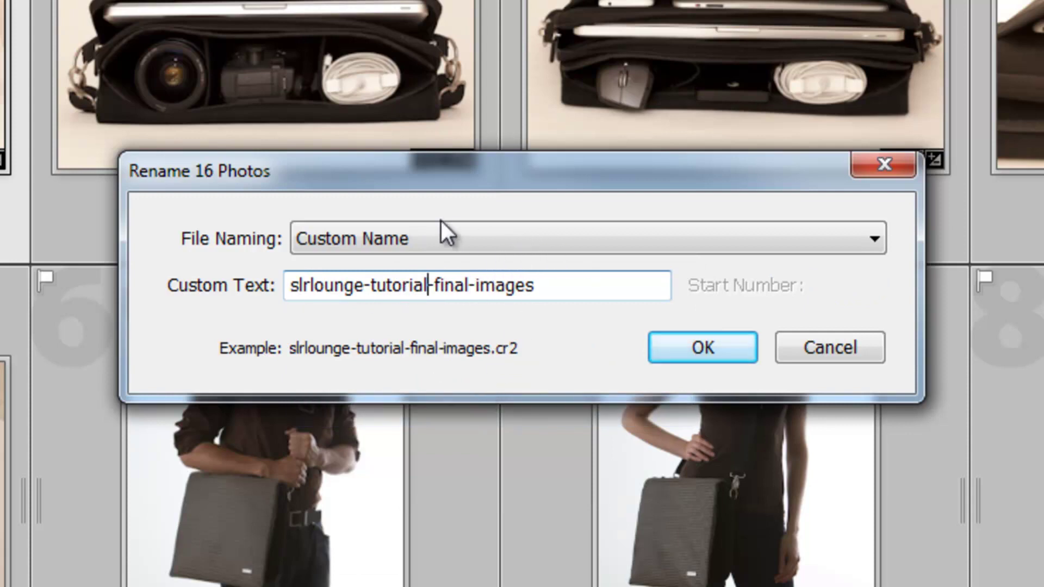
Try the Date - Filename and Filename - Sequence presets, ending on plain Filename
click(425, 237)
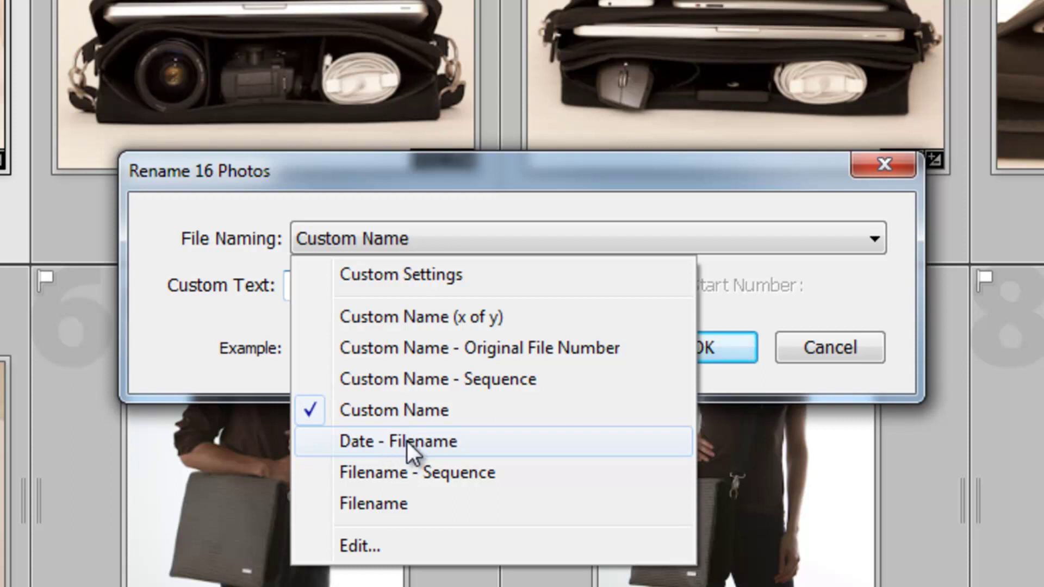
click(432, 442)
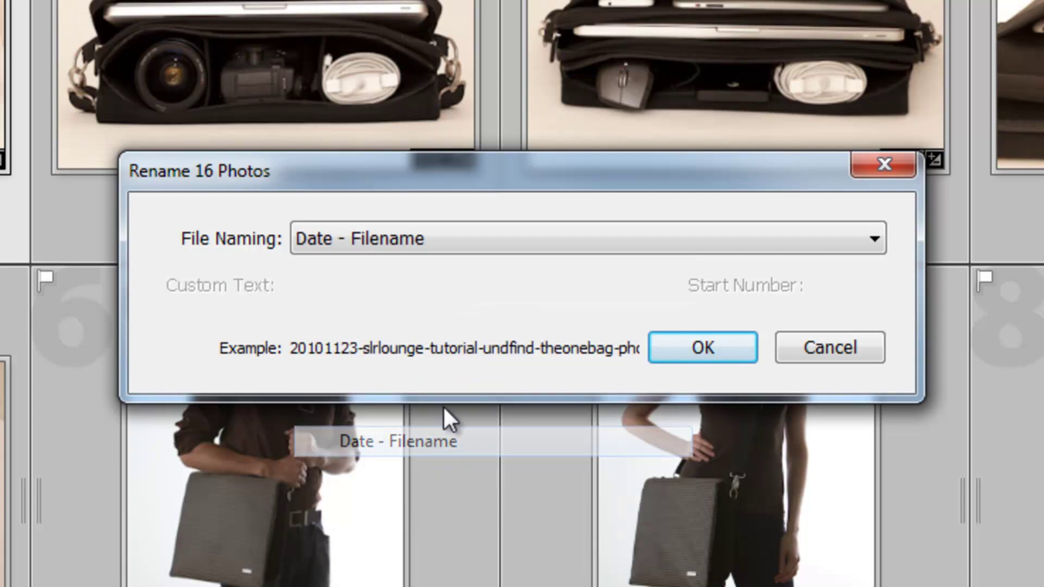
click(472, 230)
click(398, 471)
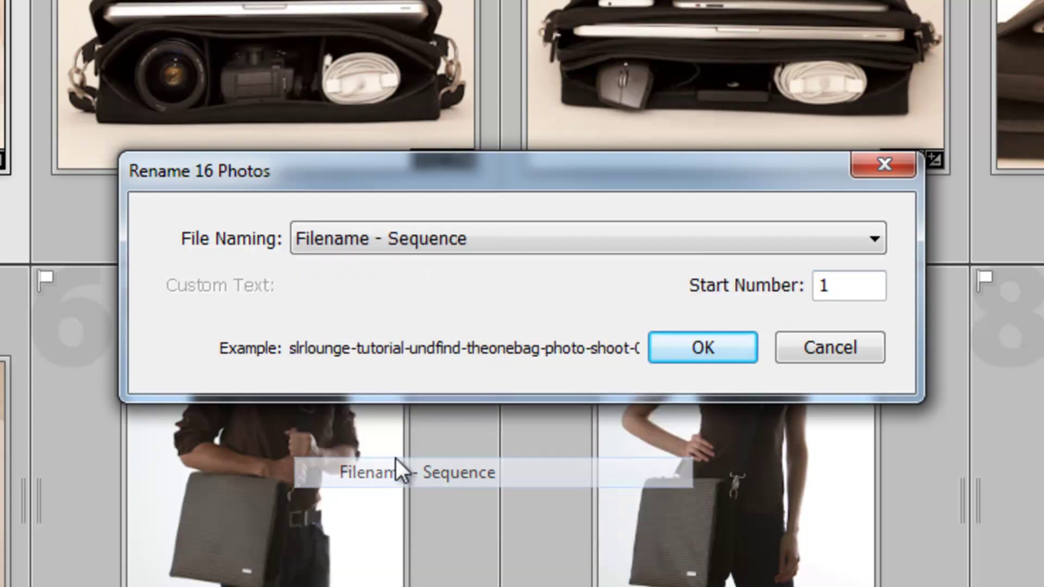
click(463, 246)
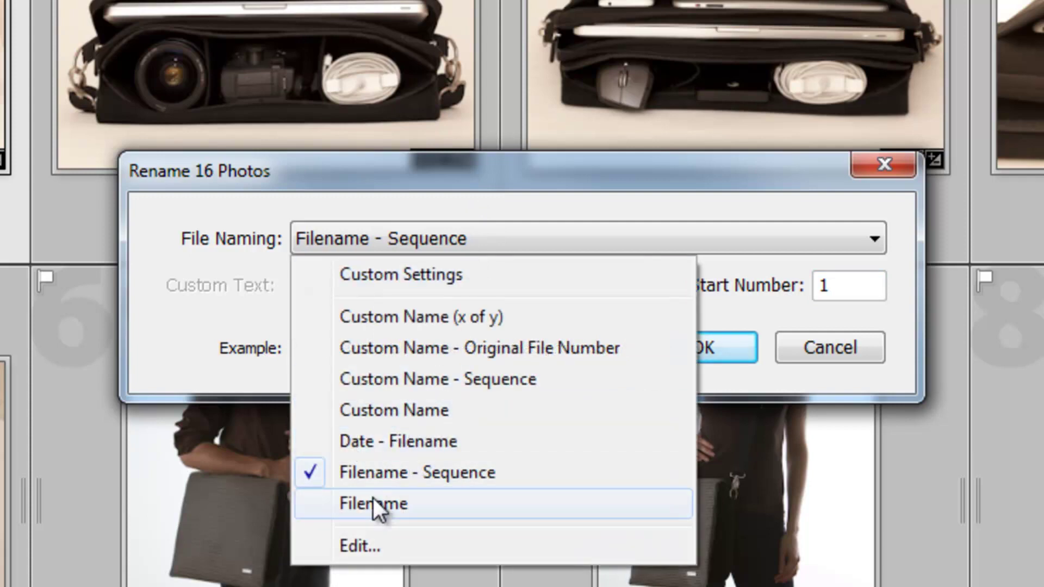
click(434, 503)
click(422, 233)
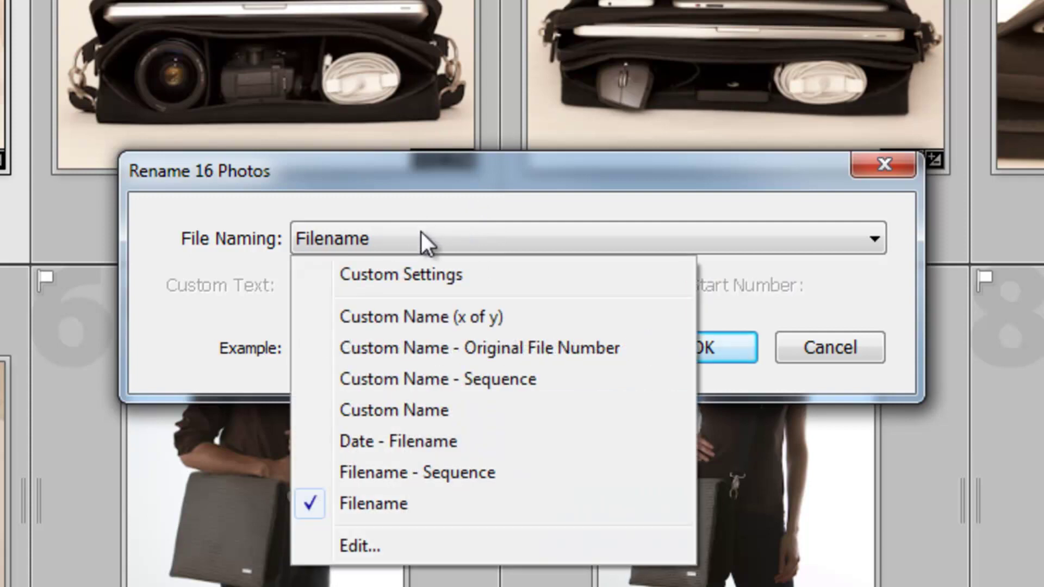
Switch to the Custom Name - Sequence preset and open its Filename Template Editor
click(389, 384)
click(455, 240)
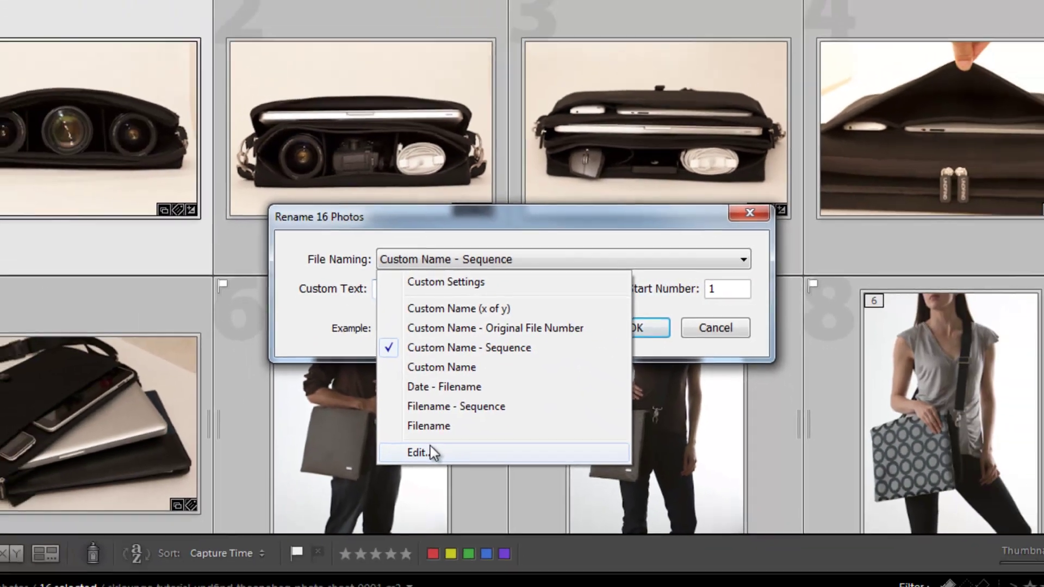
click(375, 525)
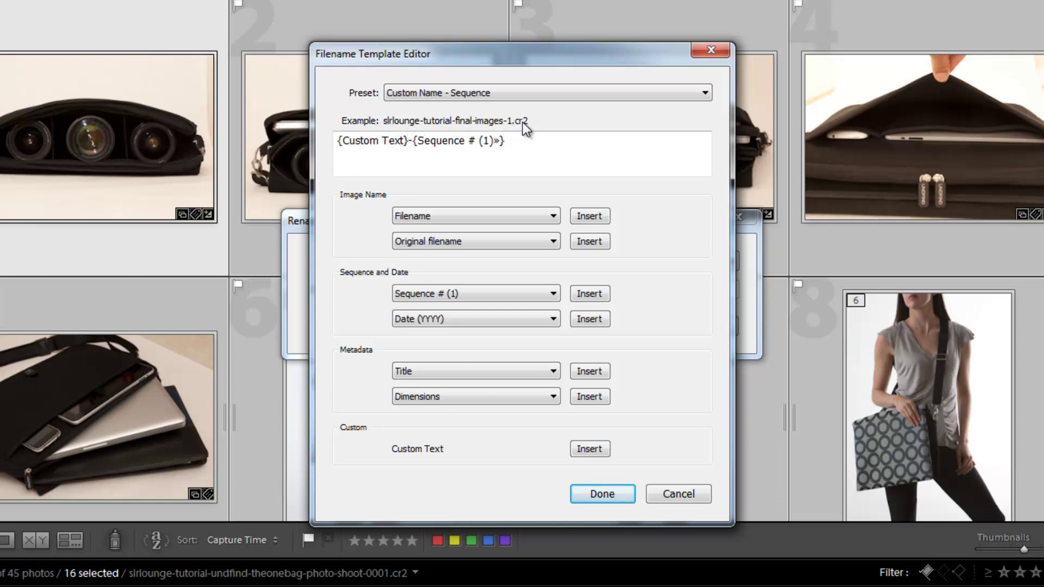
Try adding a Copy name token to the filename template, then remove it
click(387, 144)
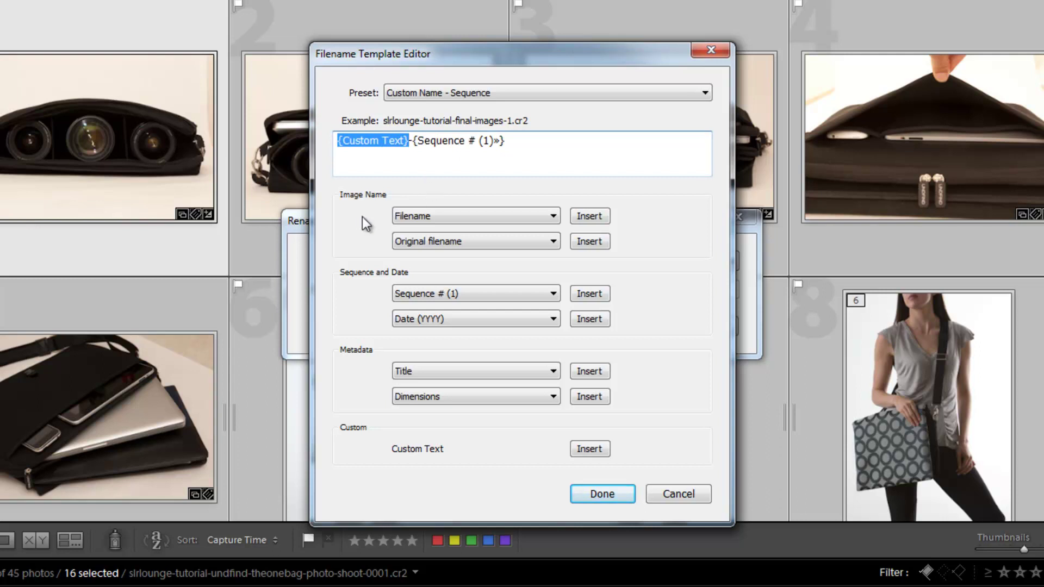
click(427, 213)
click(441, 230)
click(463, 241)
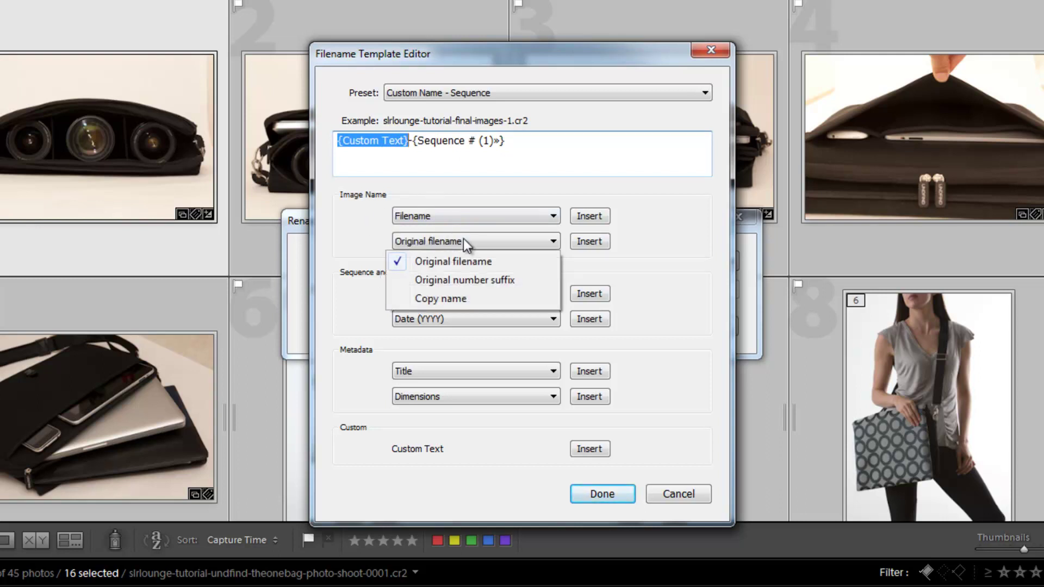
click(459, 297)
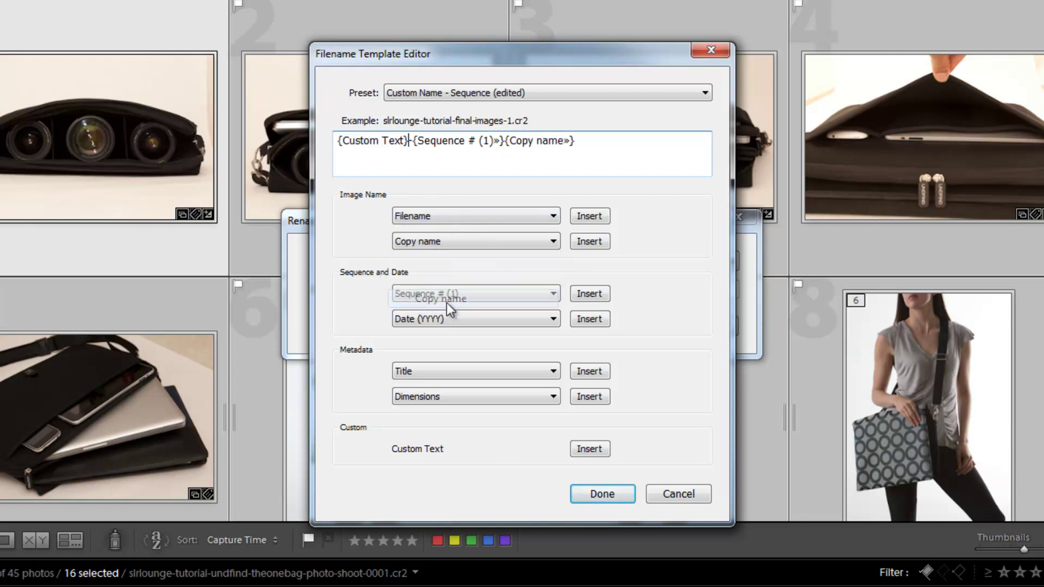
click(504, 143)
key(Delete)
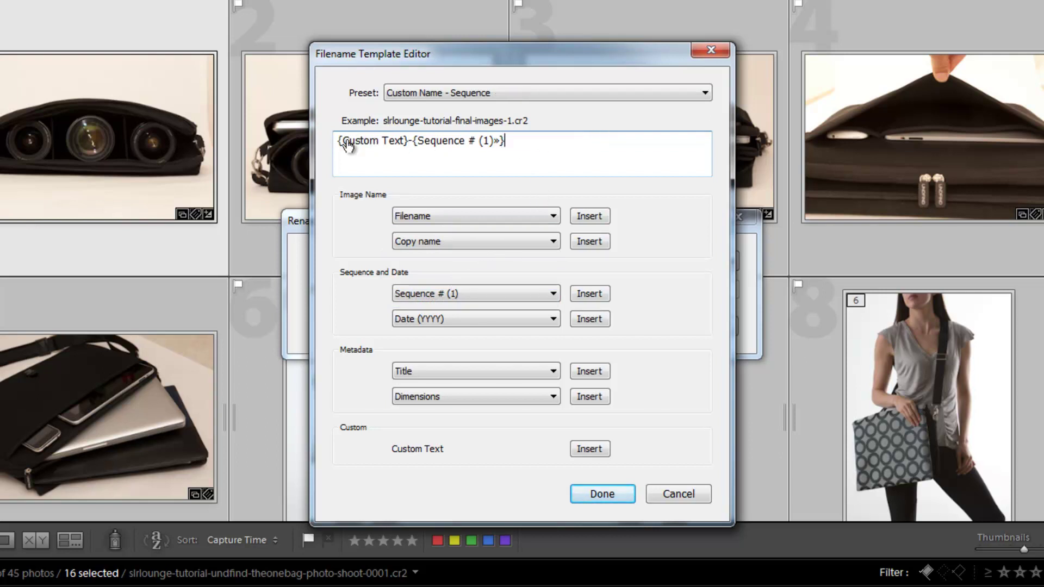
Remove the Copy name and Custom Text tokens, leaving only -{Sequence # (1)}
click(343, 143)
key(ctrl+v)
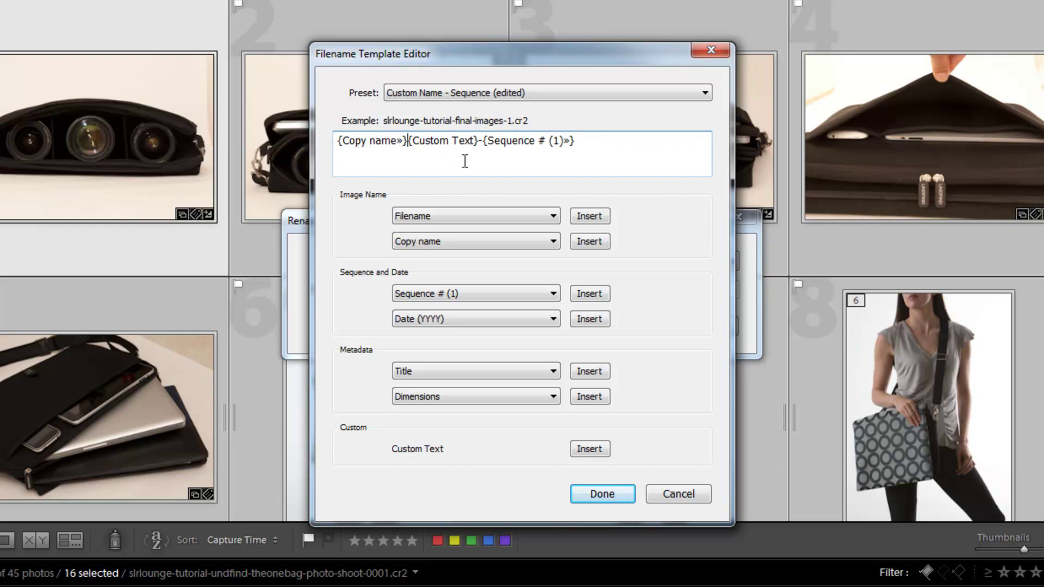
click(338, 139)
click(407, 140)
key(BackSpace)
key(Delete)
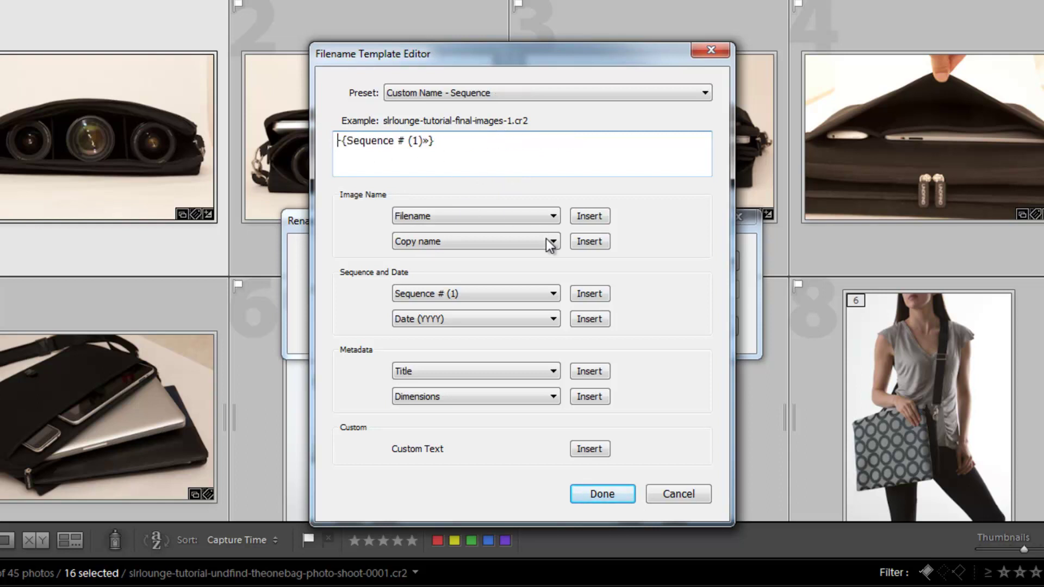
Discard the edits, reopen the template editor, and insert a Sequence # (0001) token
click(680, 502)
click(514, 261)
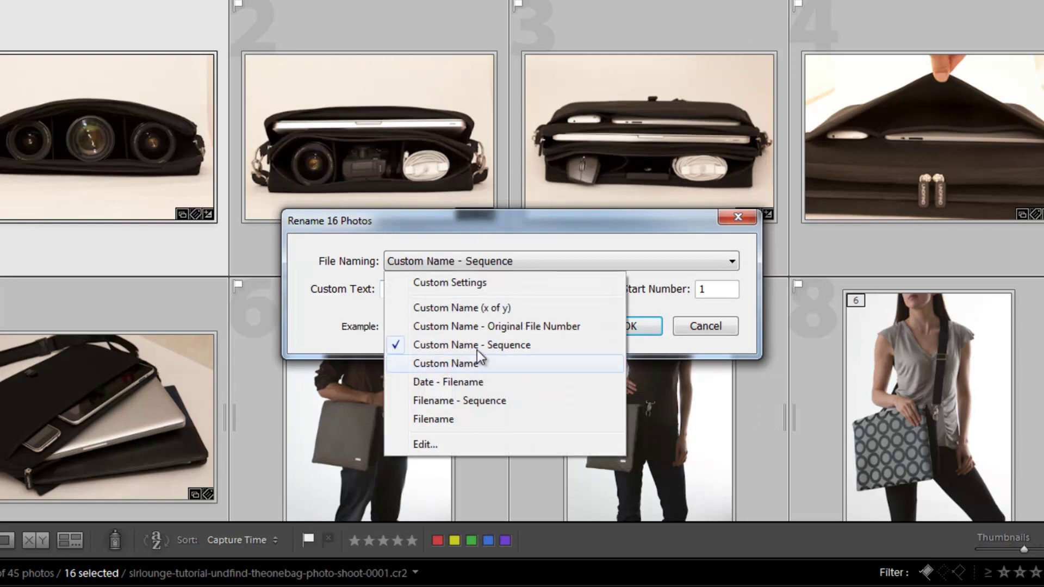
click(442, 444)
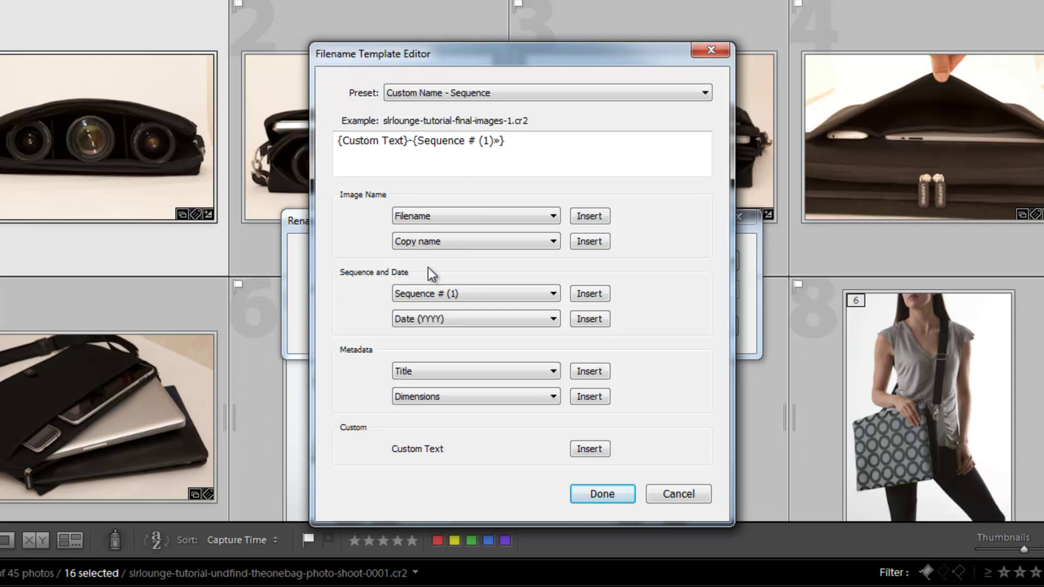
click(424, 298)
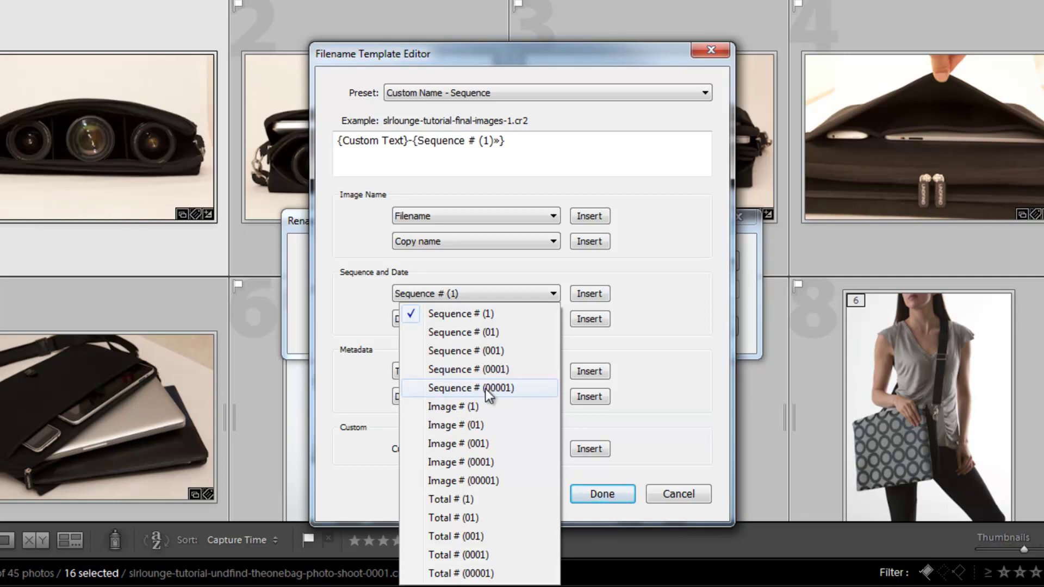
click(507, 369)
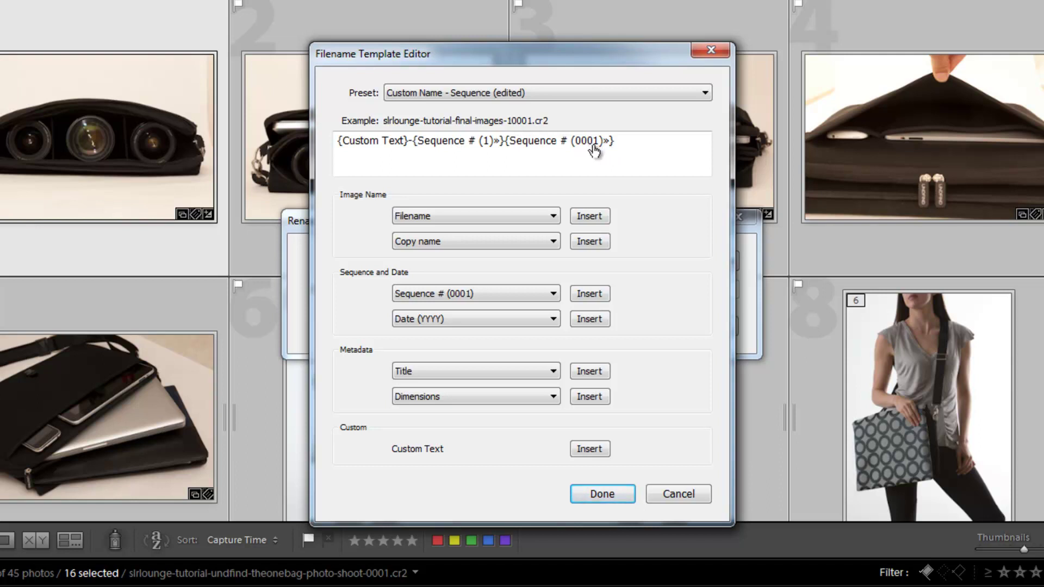
Remove the extra token, change Sequence # (1) to Sequence # (0001), and confirm the template
click(565, 146)
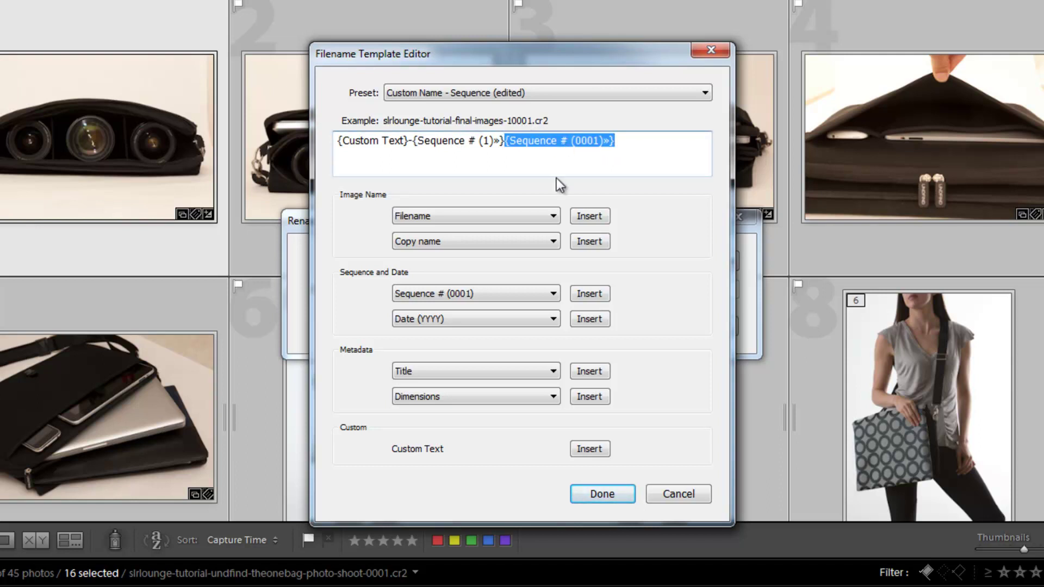
key(BackSpace)
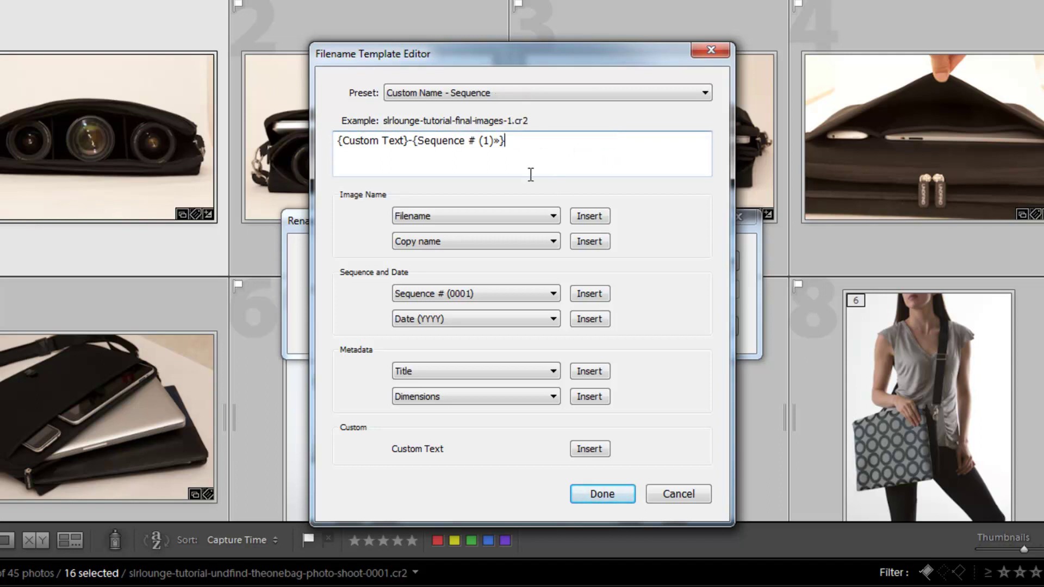
click(485, 146)
click(485, 145)
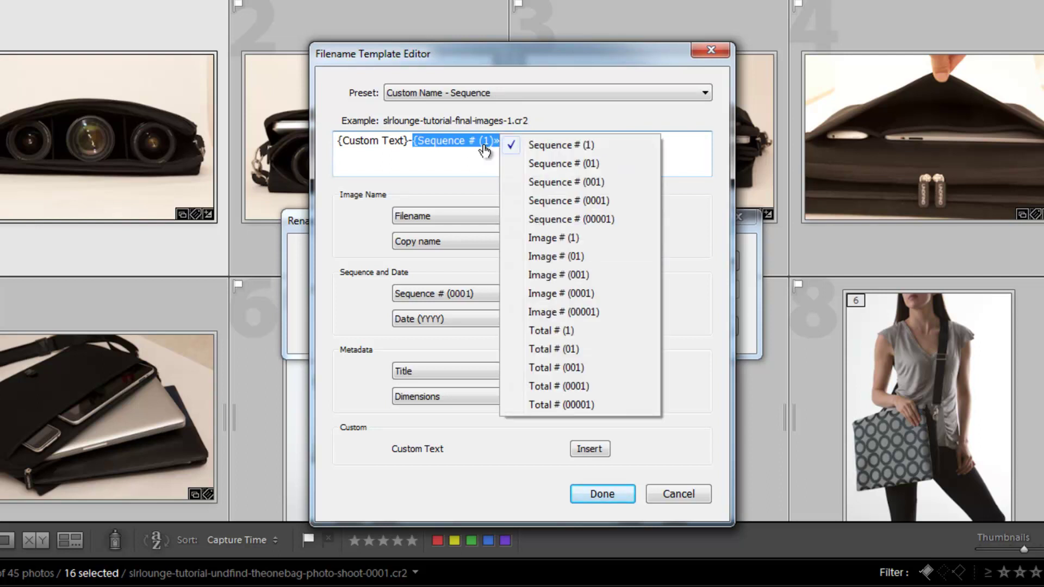
click(564, 206)
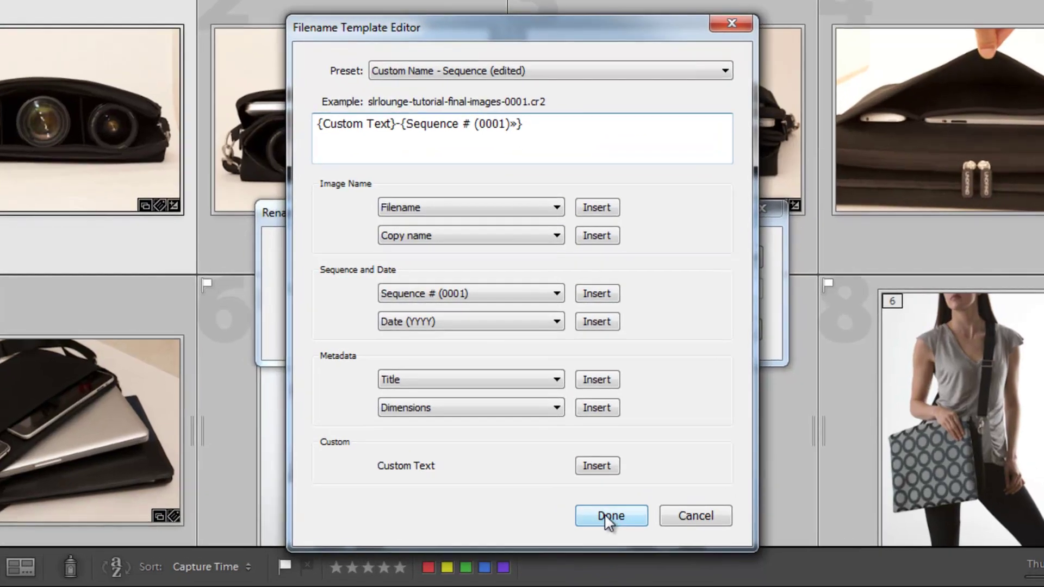
click(595, 493)
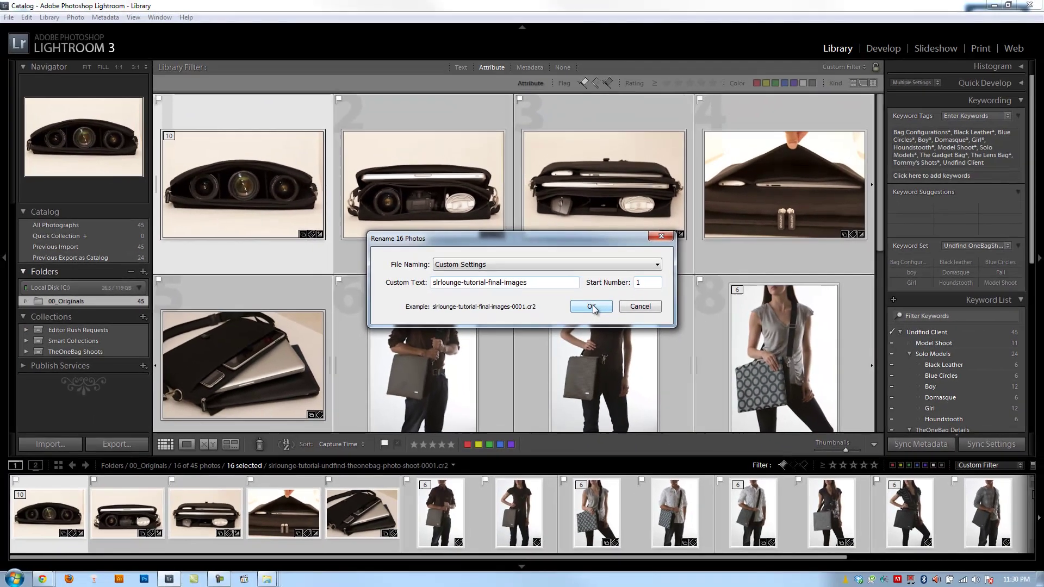
Apply the rename and check the grid for names like slrlounge-tutorial-final-images-0001.cr2
click(704, 352)
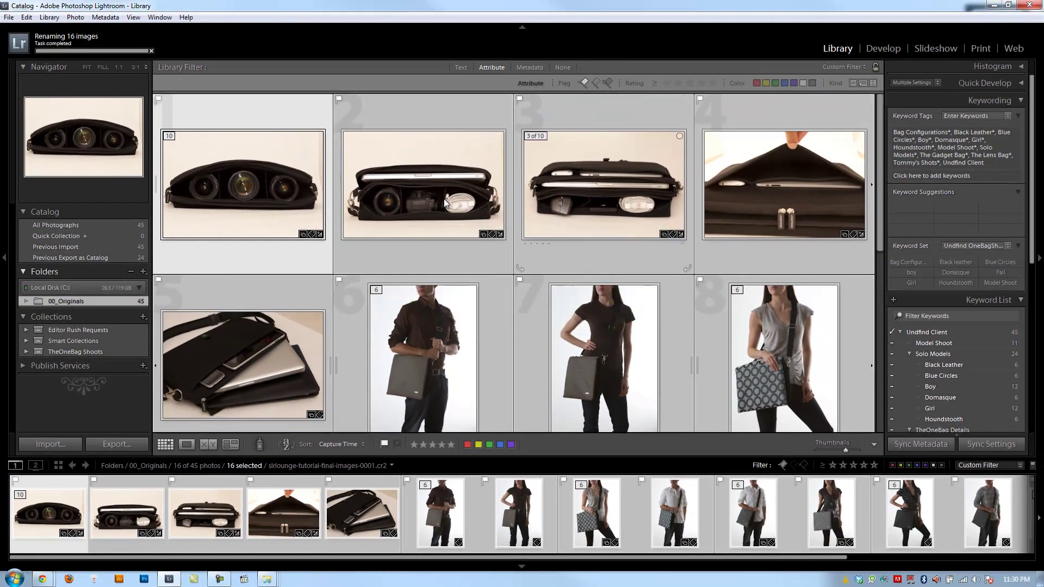
click(433, 365)
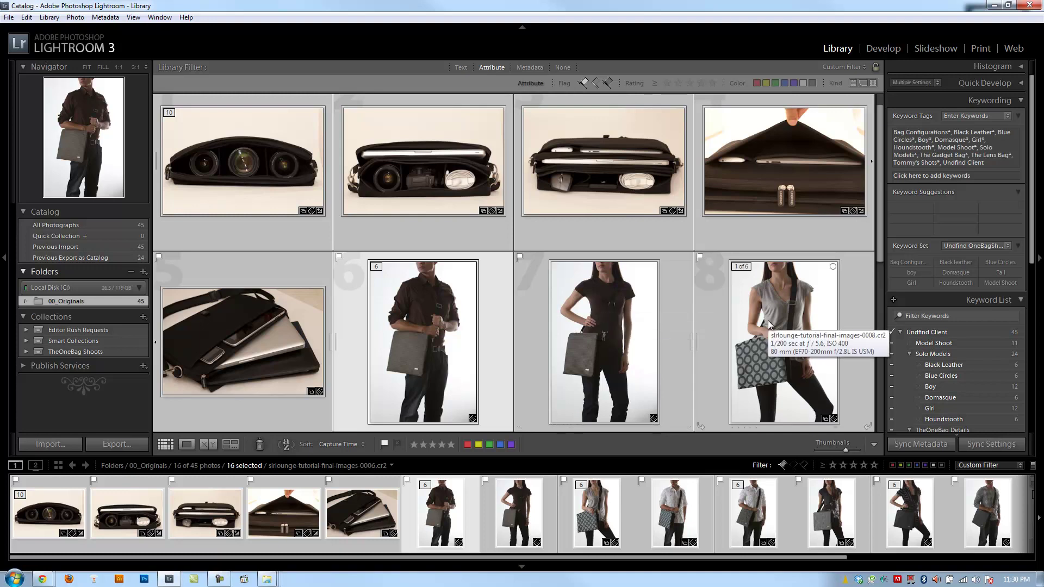
scroll(674, 273, down, 3)
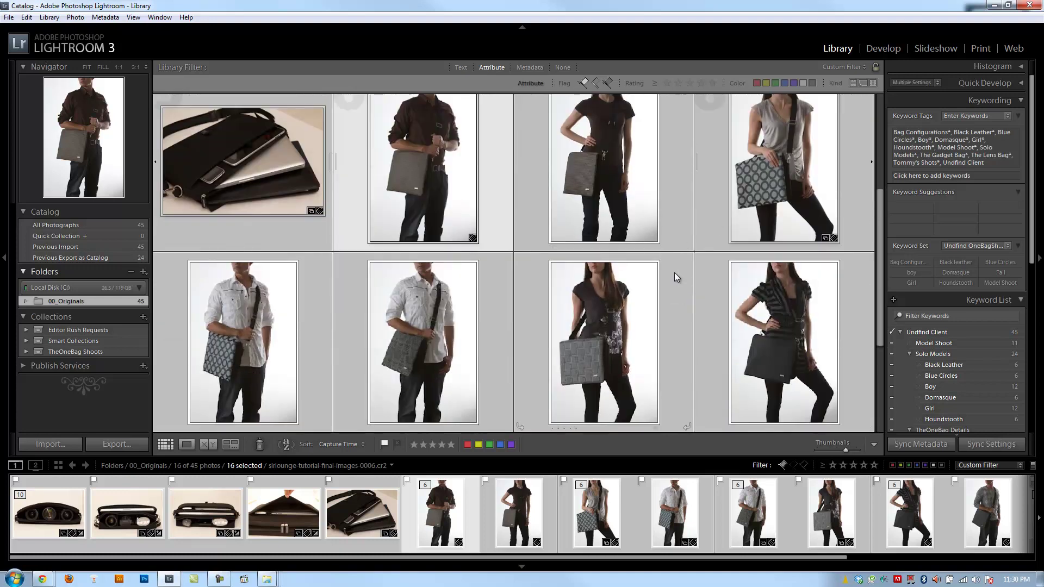
scroll(674, 273, down, 3)
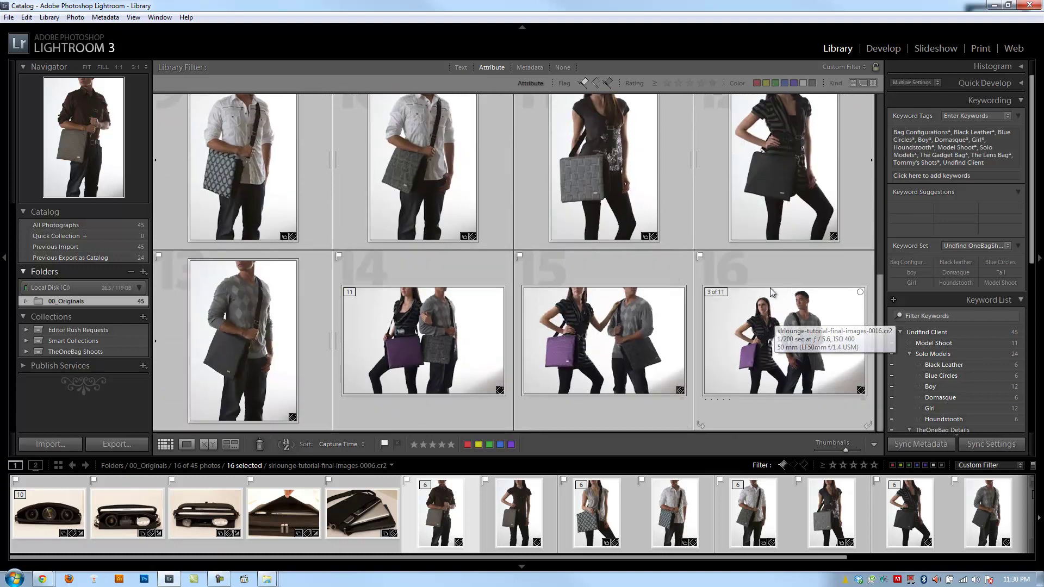
scroll(772, 292, up, 6)
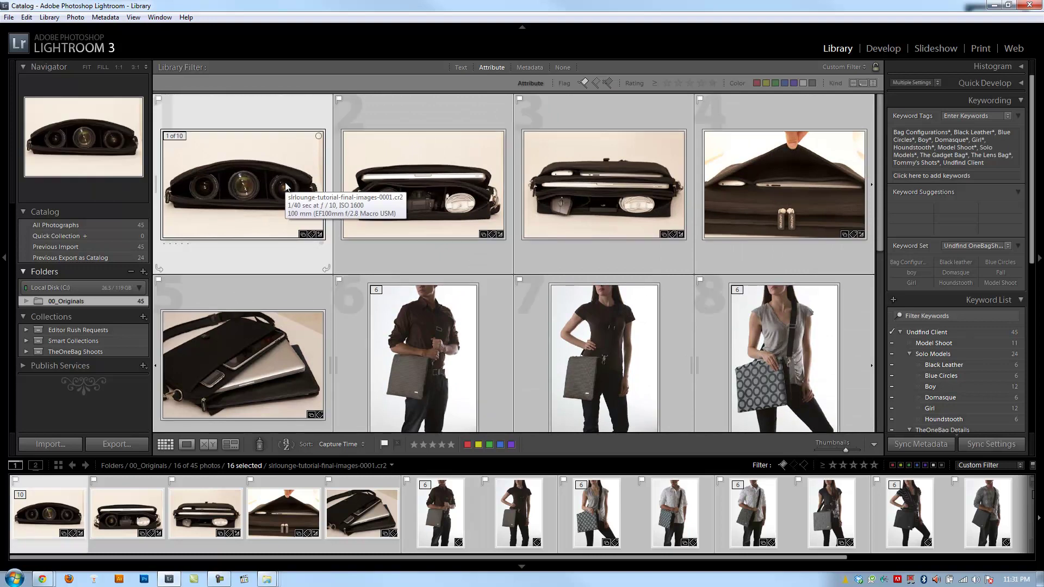